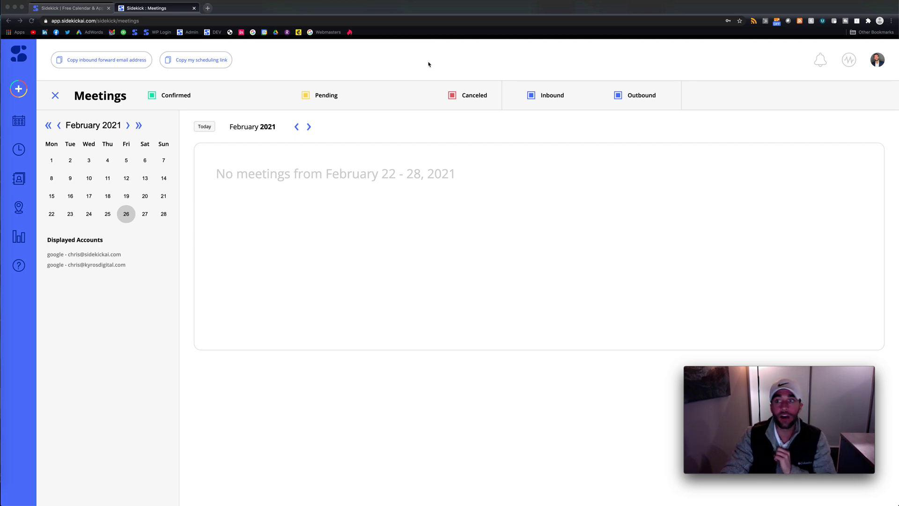
Highlight the Displayed Accounts list on the Meetings page, then clear the selection
left_click(21, 121)
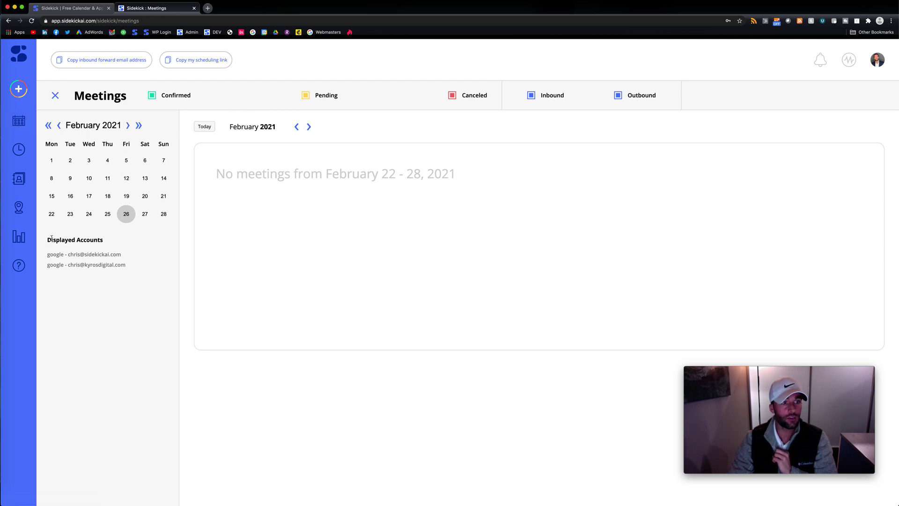
left_click_drag(51, 239, 125, 272)
left_click(88, 239)
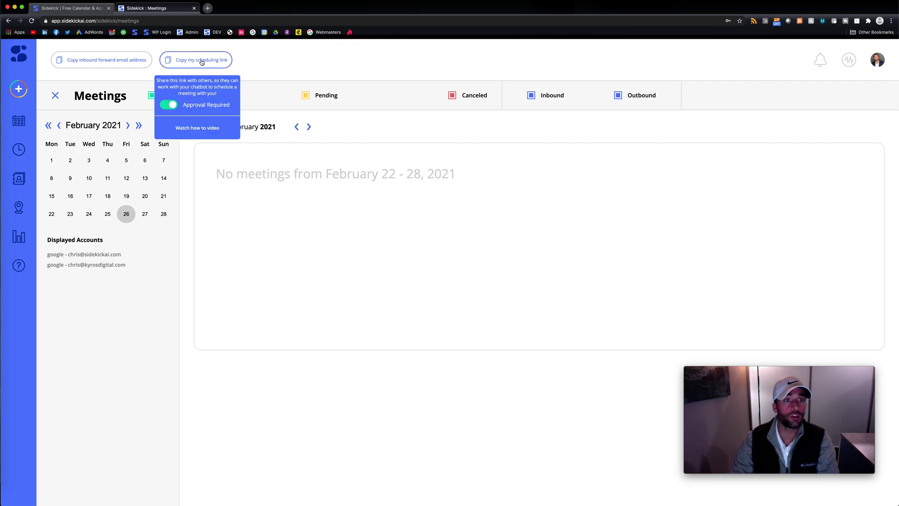
Copy the inbound forwarding email address, start a new meeting request, then return to the calendar
mouse_move(193, 69)
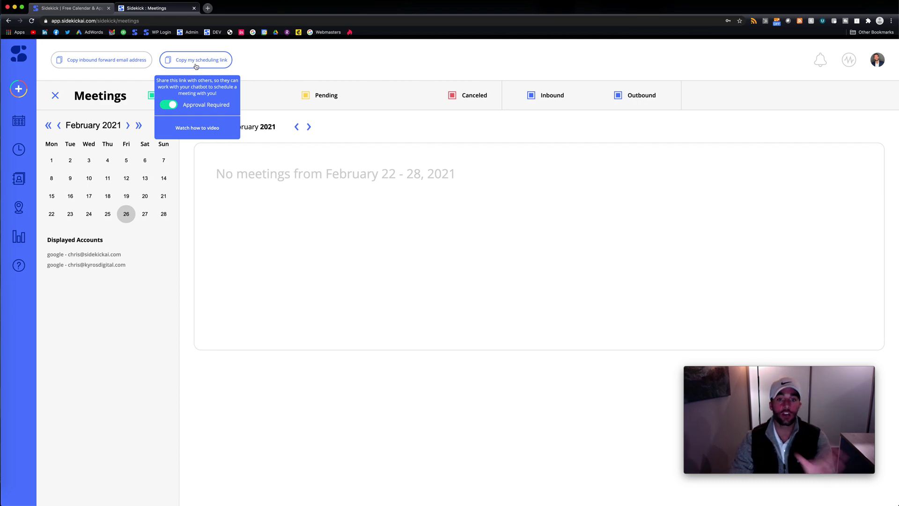
left_click(98, 64)
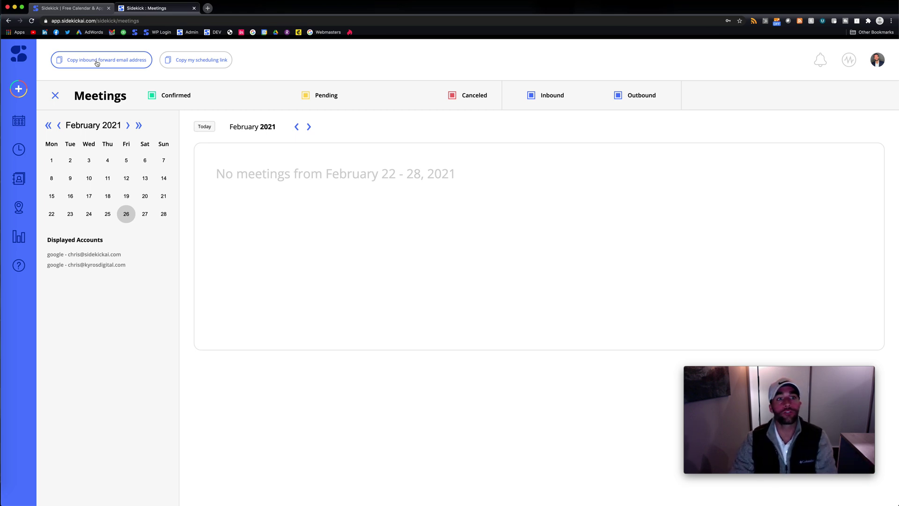
left_click(24, 90)
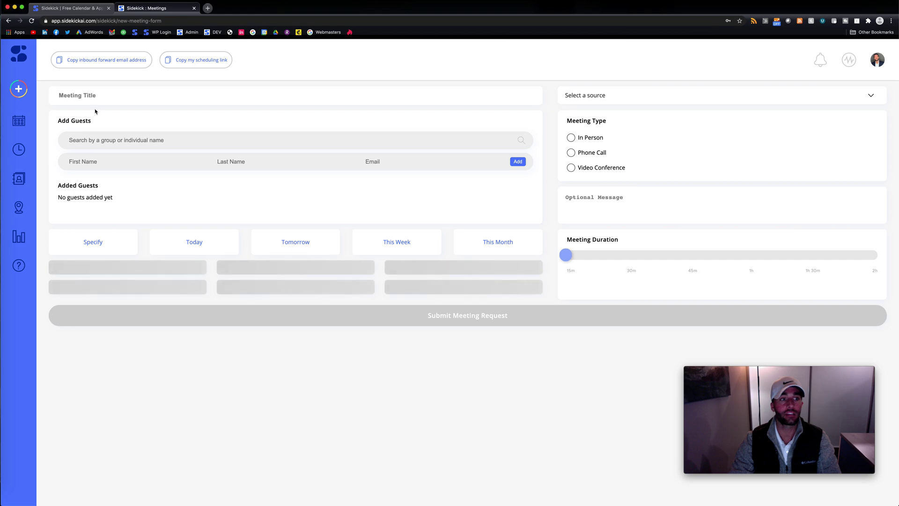
left_click(26, 123)
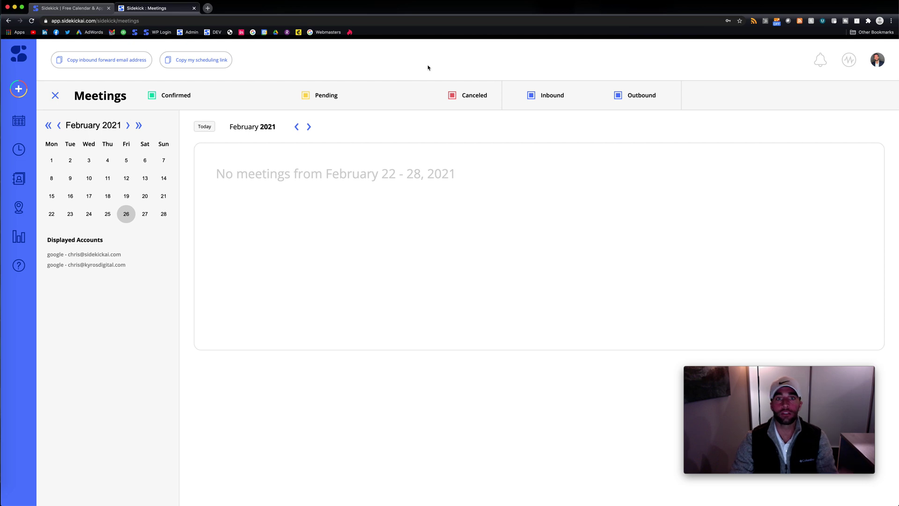
Go to Connected Accounts from the account menu to see both linked Google accounts
double_click(85, 242)
left_click(94, 247)
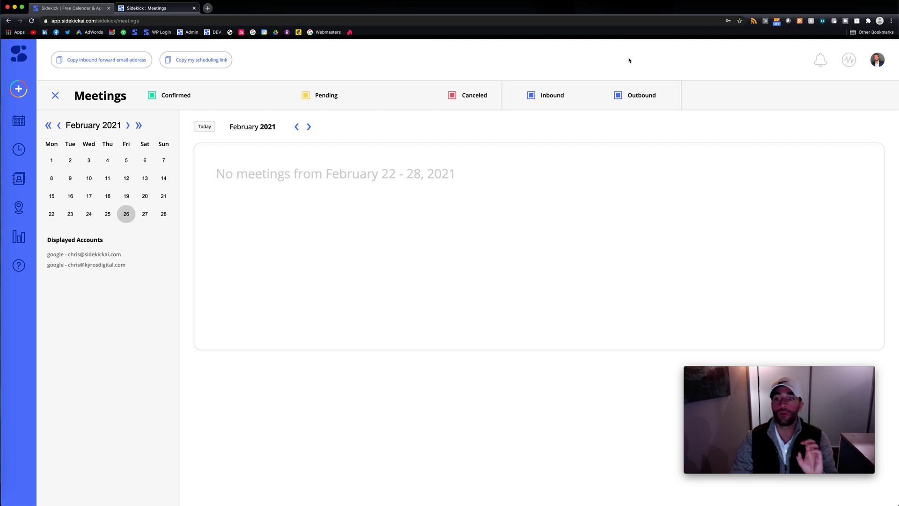
left_click(873, 59)
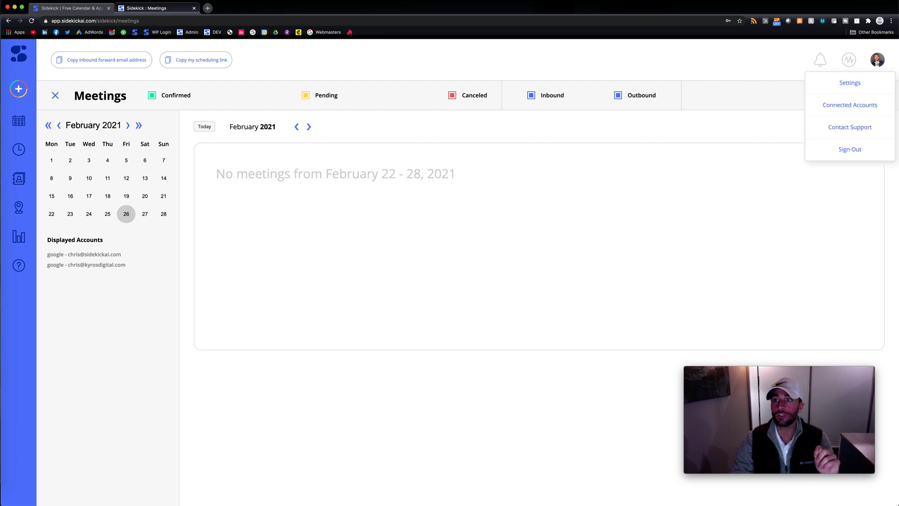
left_click(843, 109)
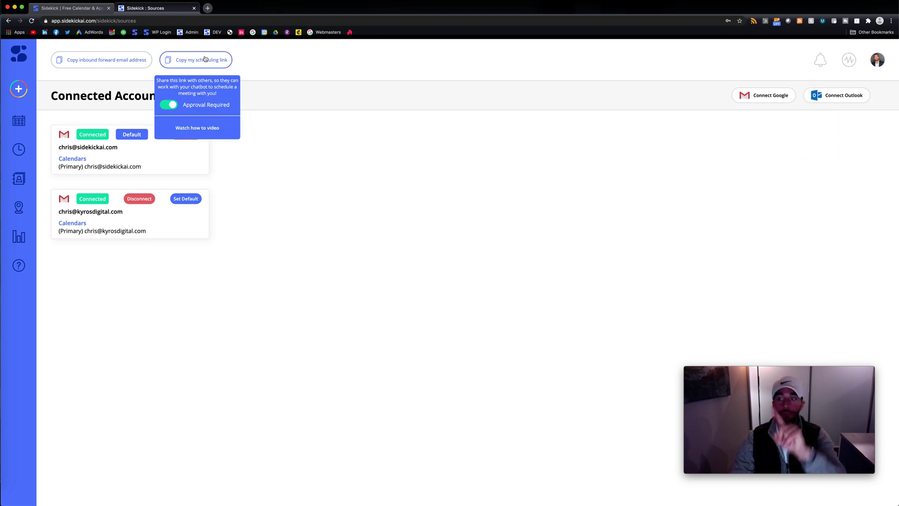
Open the Manage Preferences form in the settings panel
mouse_move(874, 61)
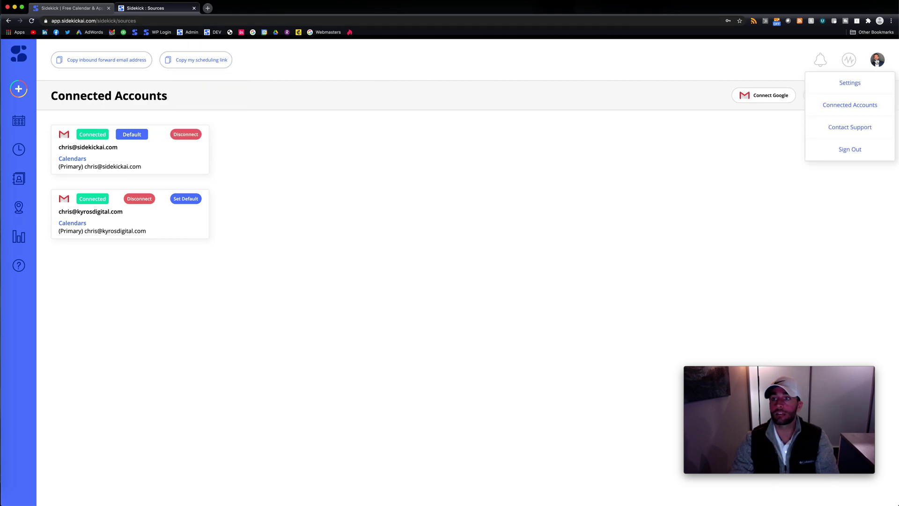
left_click(860, 92)
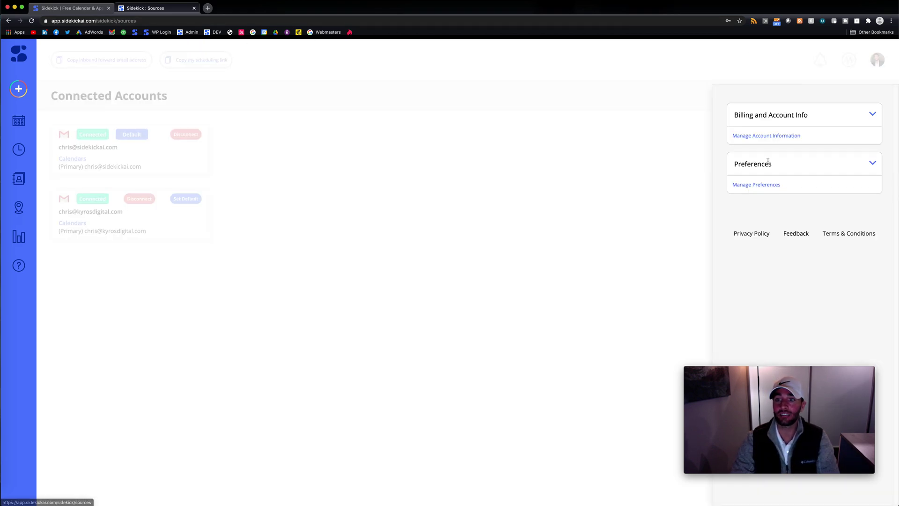
left_click(761, 185)
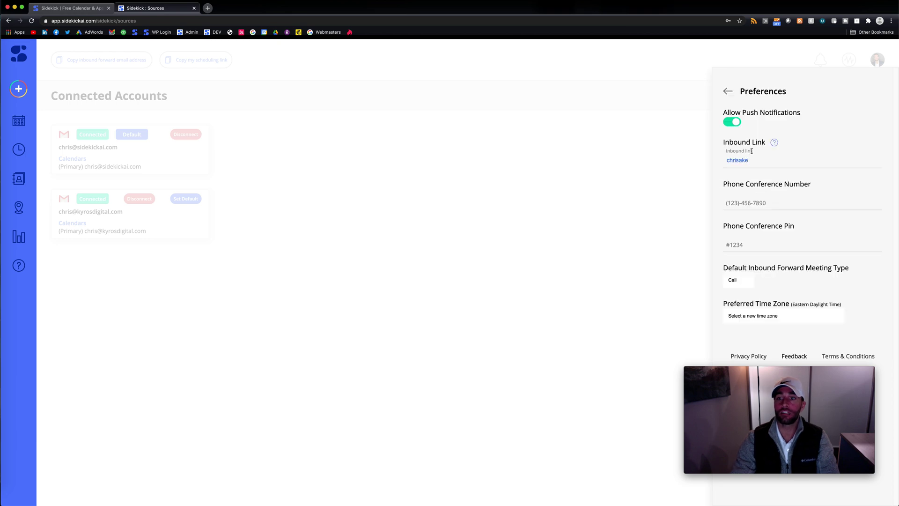
left_click_drag(797, 366, 606, 381)
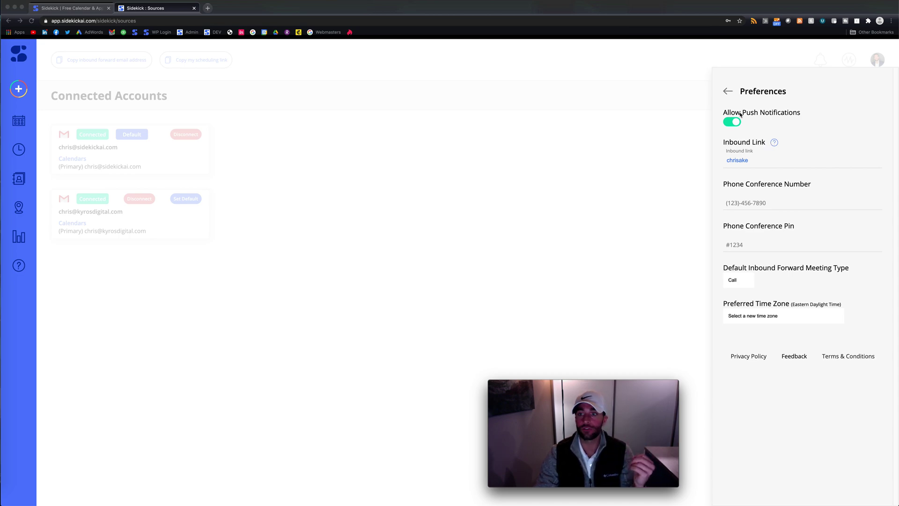
Change the end of the Inbound Link to 'sak' and click away to save it
left_click(744, 160)
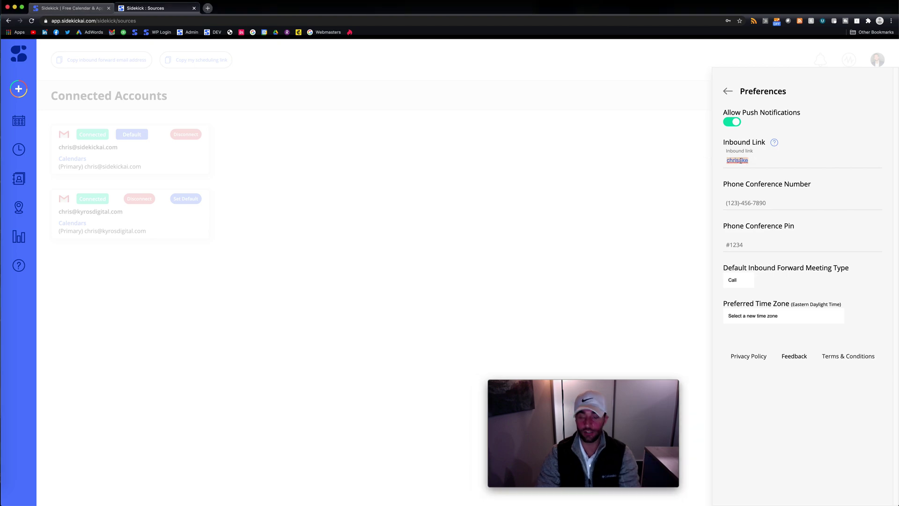
key("BackSpace")
key("BackSpace")
key("BackSpace")
key("BackSpace")
type("sak")
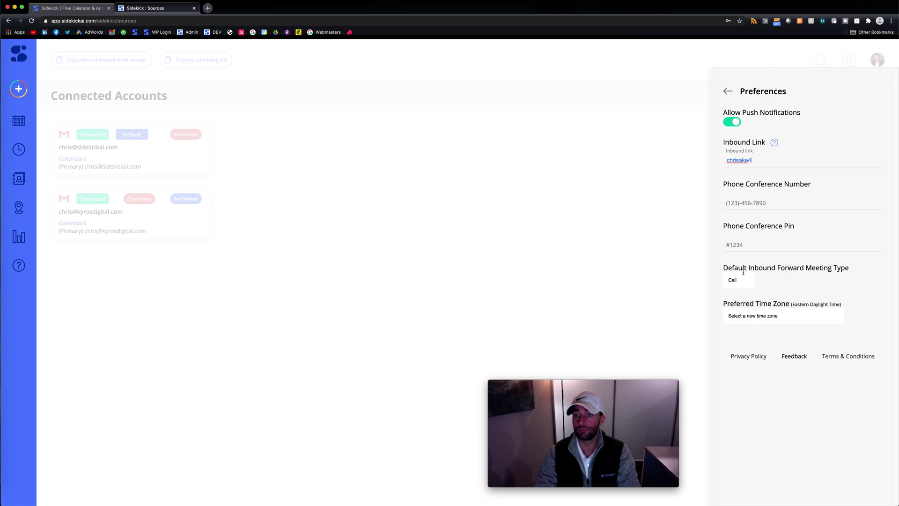
left_click_drag(786, 275, 729, 270)
left_click(739, 259)
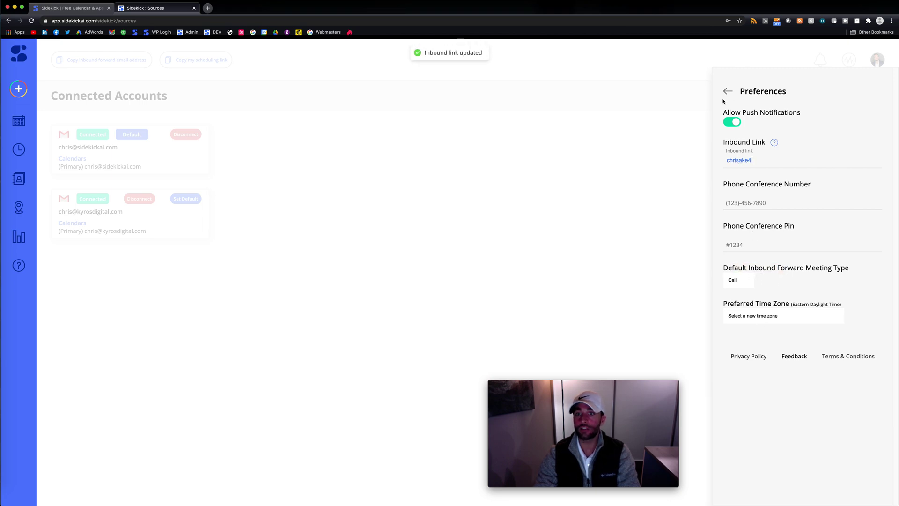
Close the settings panel and move on to the Availability page
left_click(603, 76)
left_click_drag(626, 381, 827, 391)
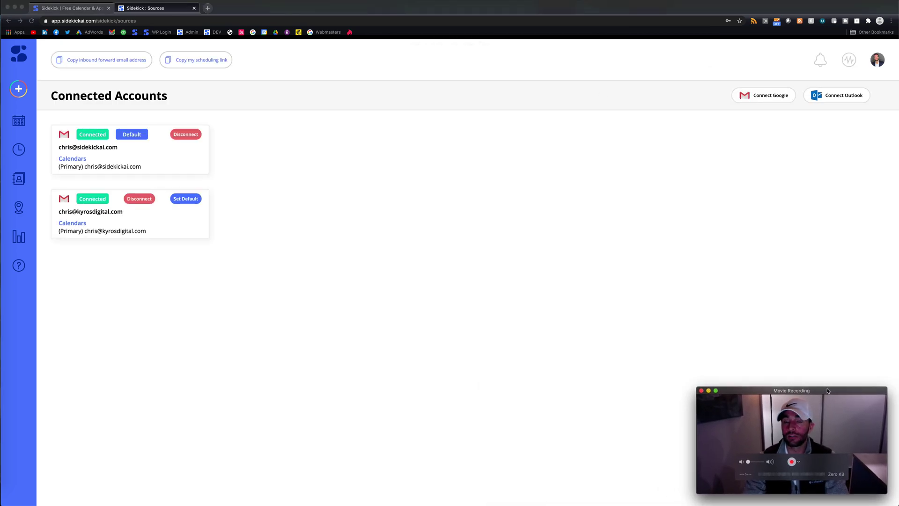
left_click(18, 150)
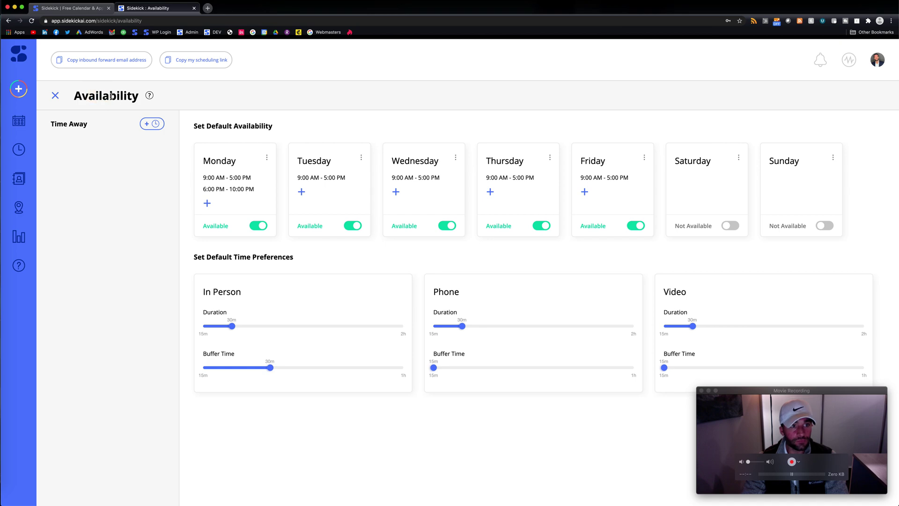
Set the In Person duration slider to 45 minutes, start a Time Away entry, then go to Contacts
left_click_drag(193, 125, 268, 130)
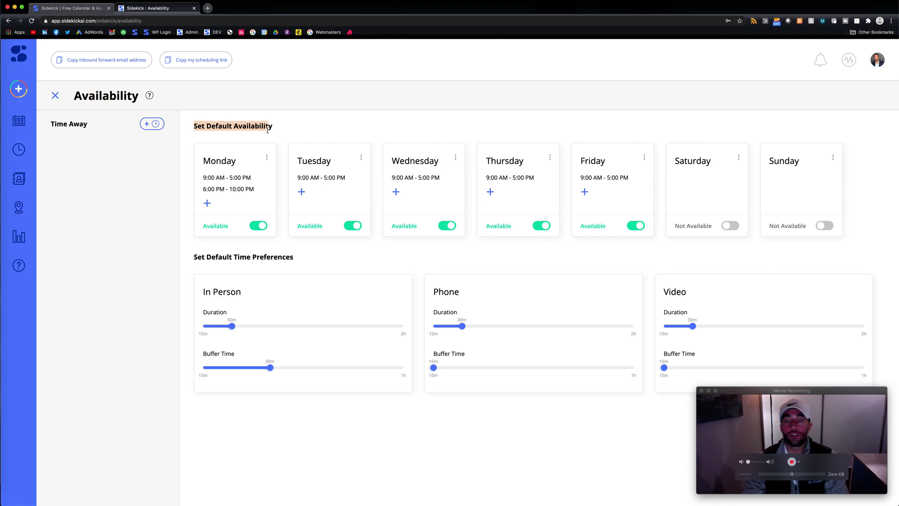
left_click(268, 131)
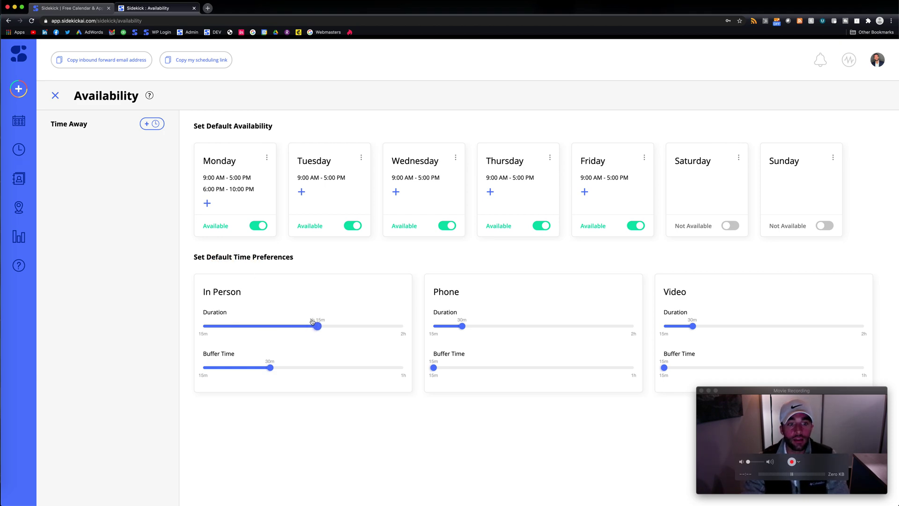
left_click_drag(312, 322, 270, 342)
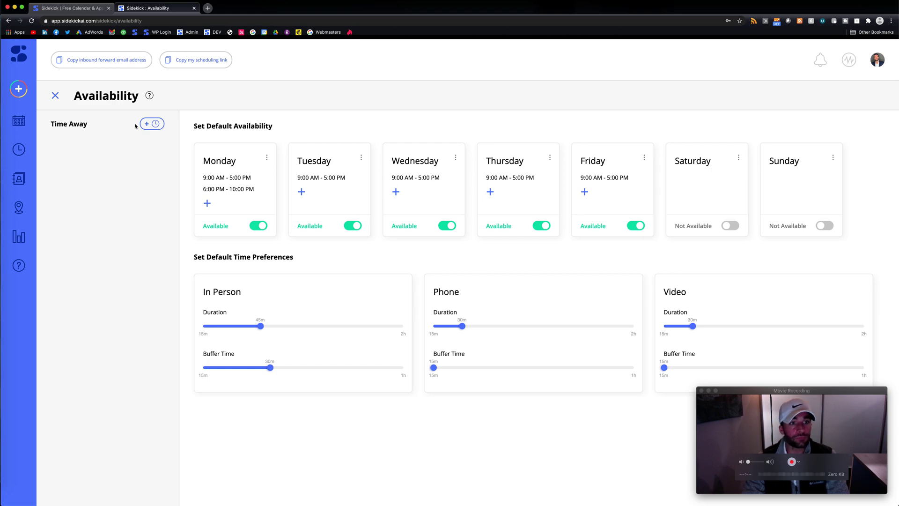
left_click(150, 124)
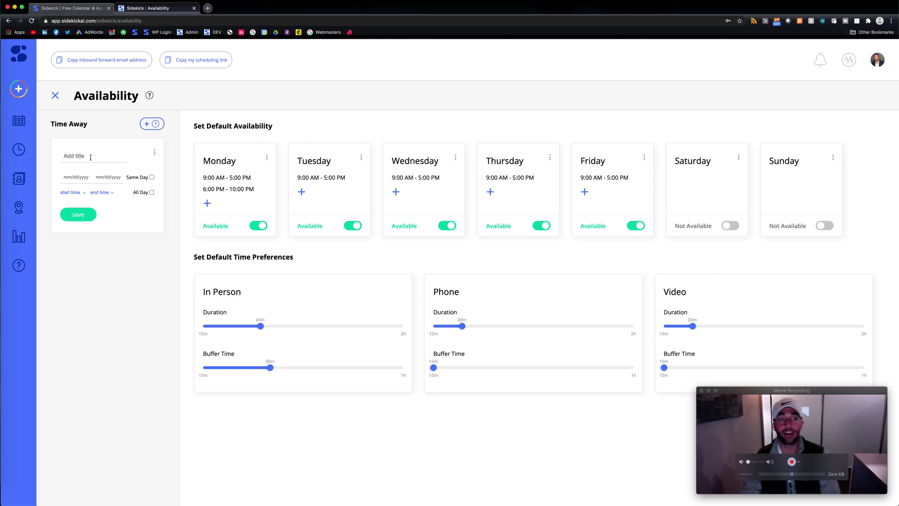
left_click(22, 180)
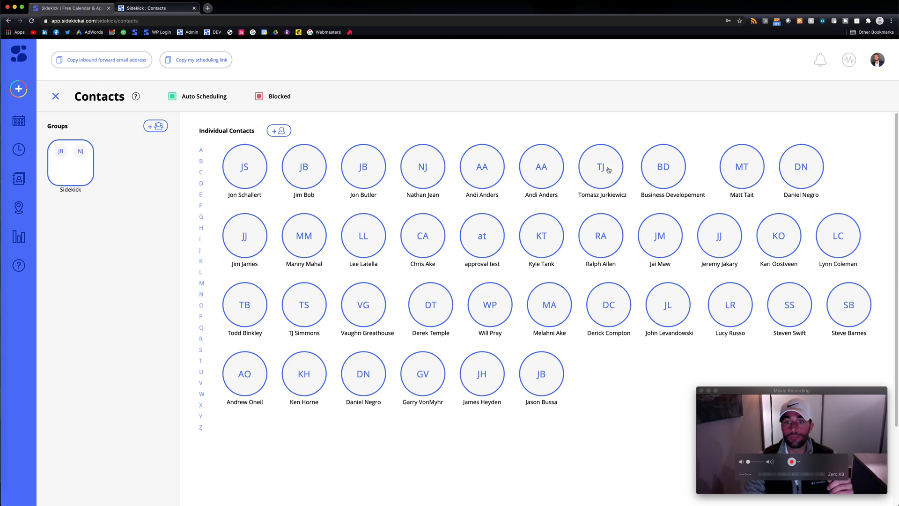
View and close a contact's details, then browse the Locations map and the Stats page
left_click(301, 164)
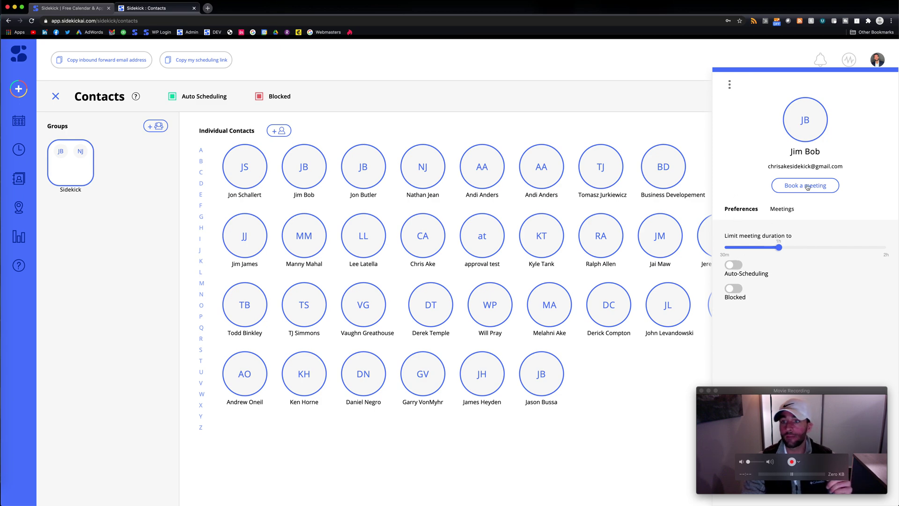
left_click(675, 124)
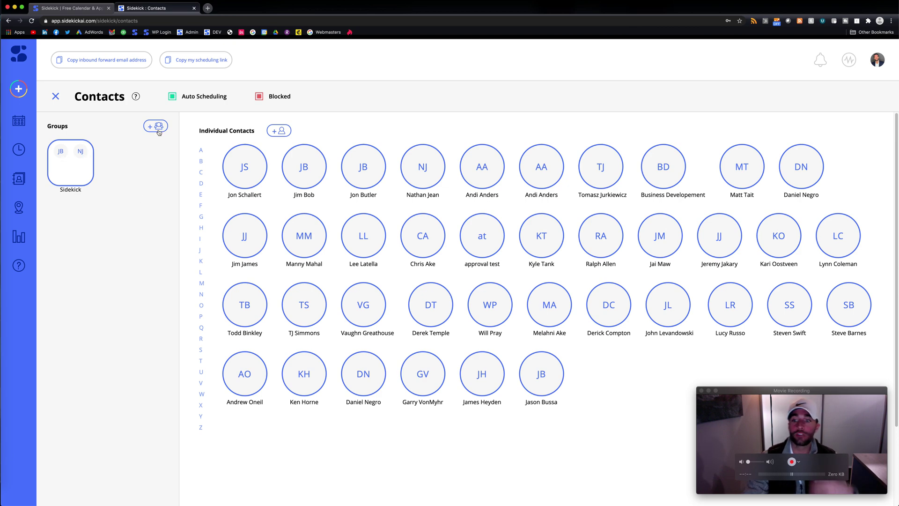
left_click(22, 207)
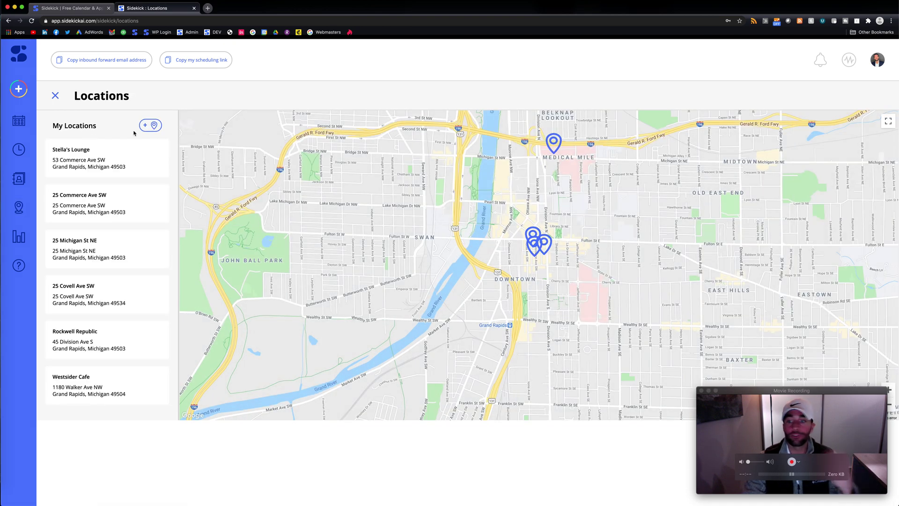
left_click(26, 239)
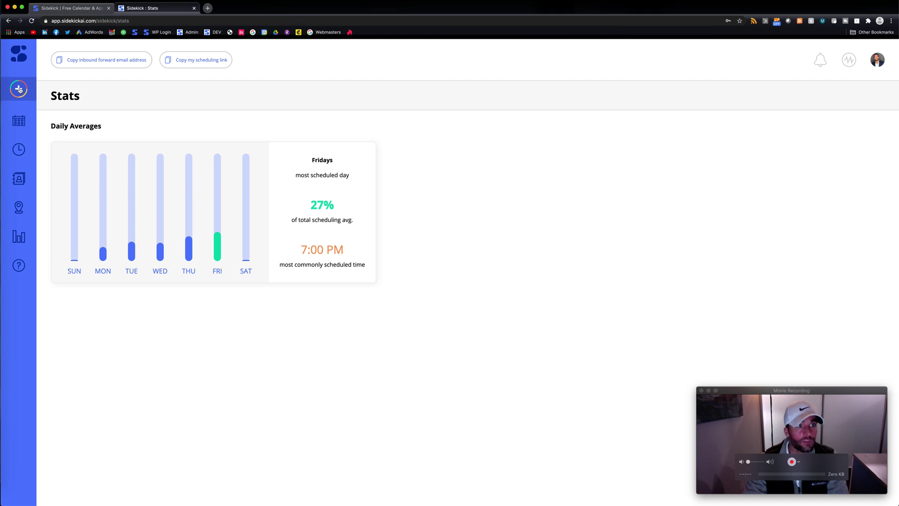
Open the Action Items notifications panel from the bell icon
left_click(820, 60)
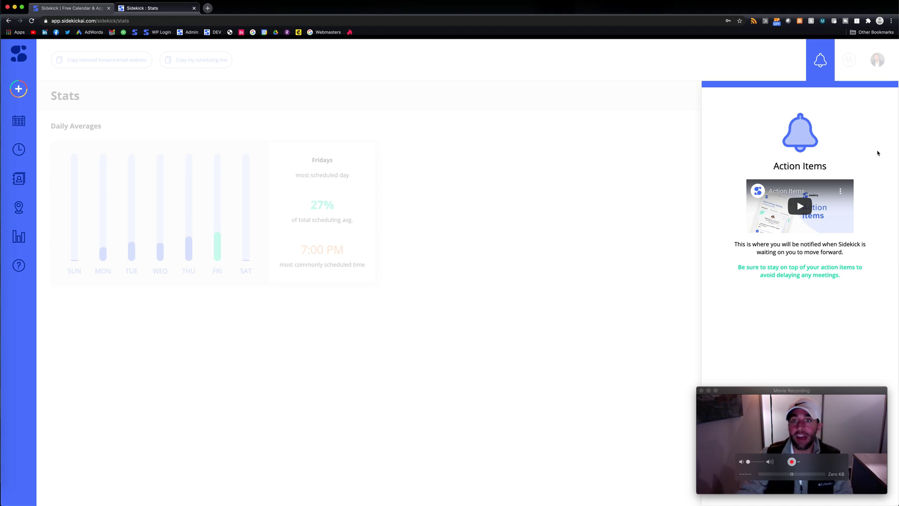
Close Action Items, scroll through the Recent Activity feed, close it, and return to Meetings
left_click(639, 74)
left_click(849, 60)
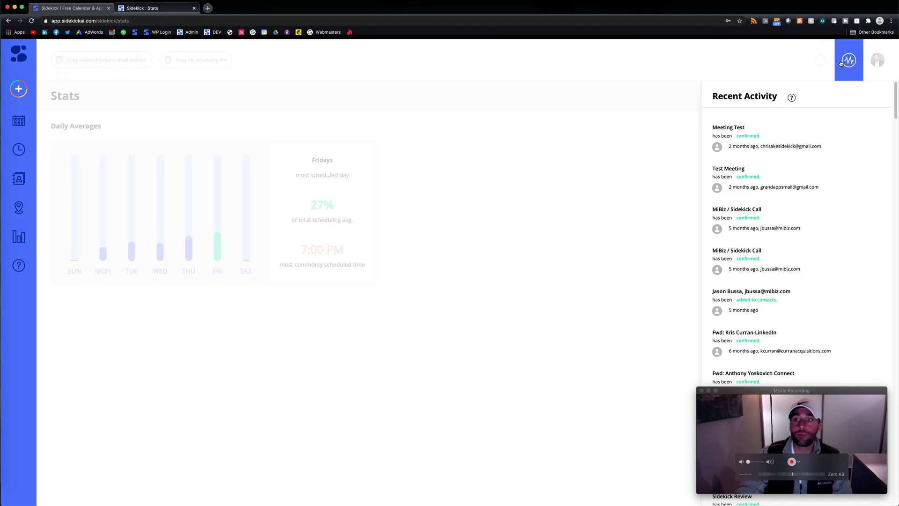
scroll(765, 208, "down", 20)
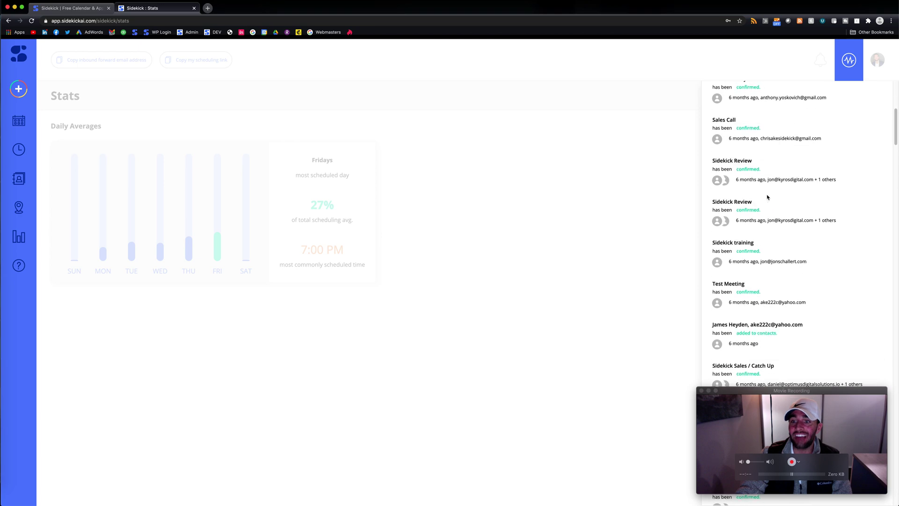
scroll(769, 197, "up", 20)
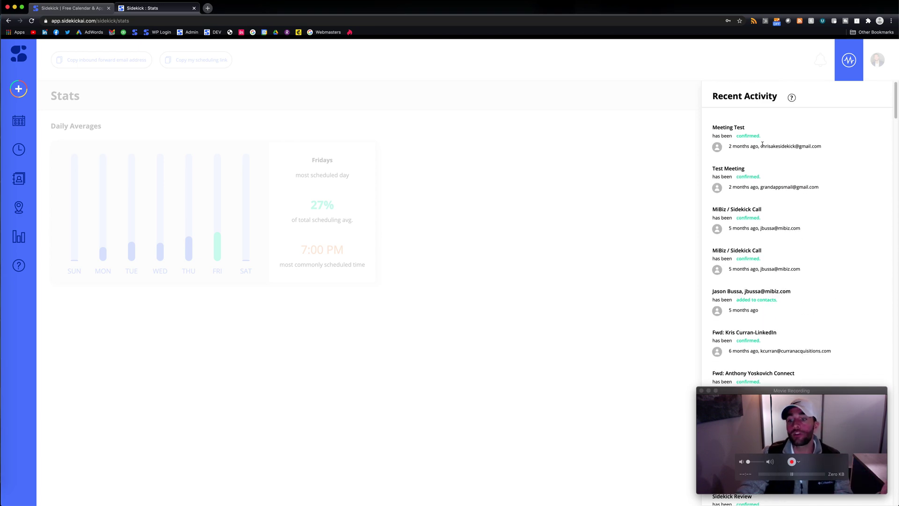
left_click(546, 81)
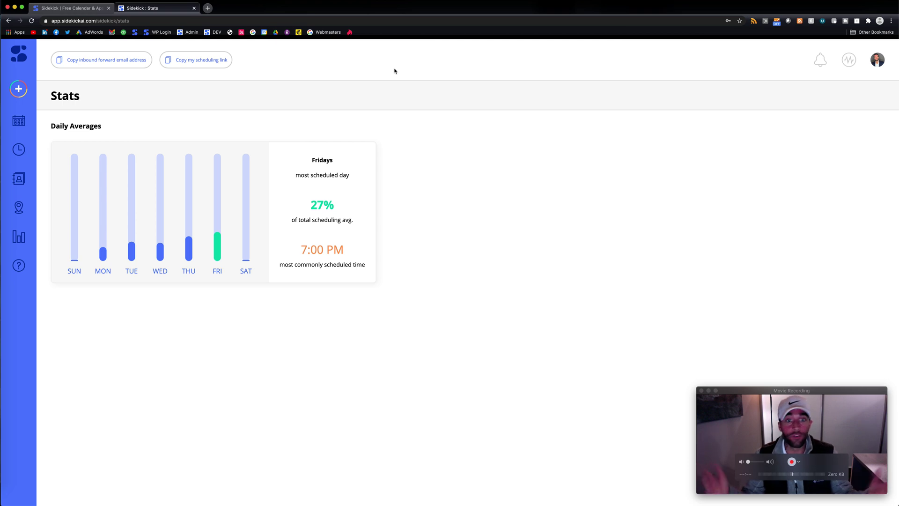
left_click(18, 121)
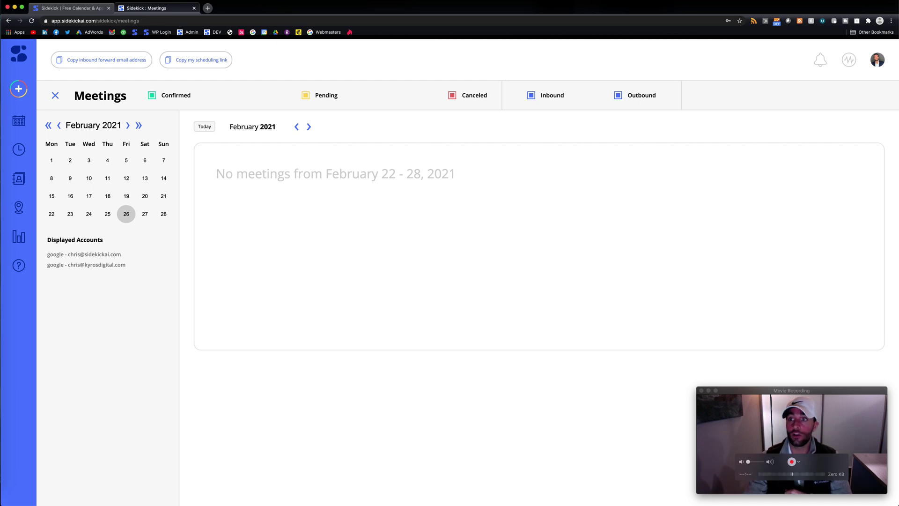
Open and dismiss the account menu, then highlight the first displayed account's address
left_click(875, 67)
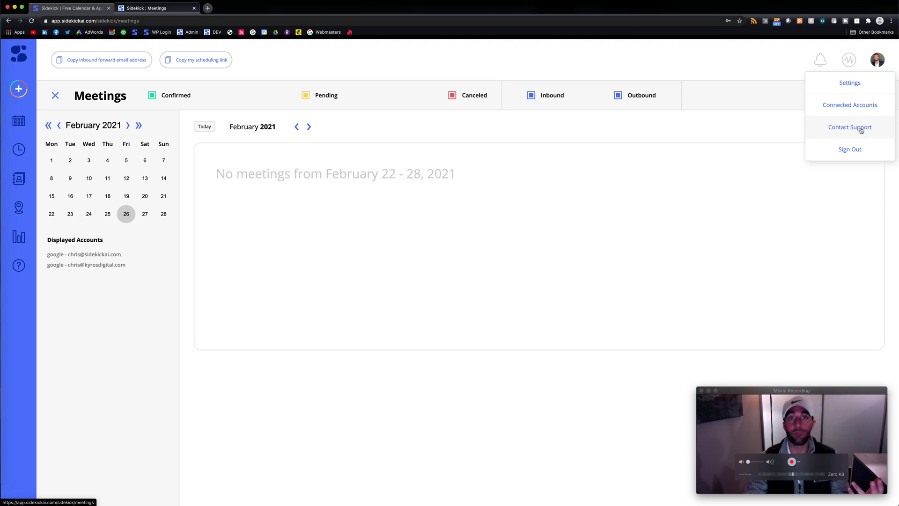
left_click(334, 186)
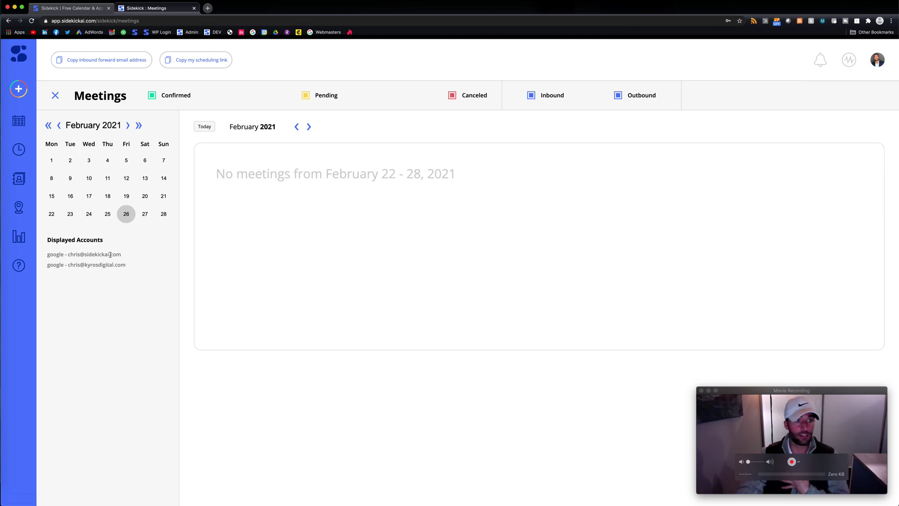
left_click_drag(116, 255, 70, 253)
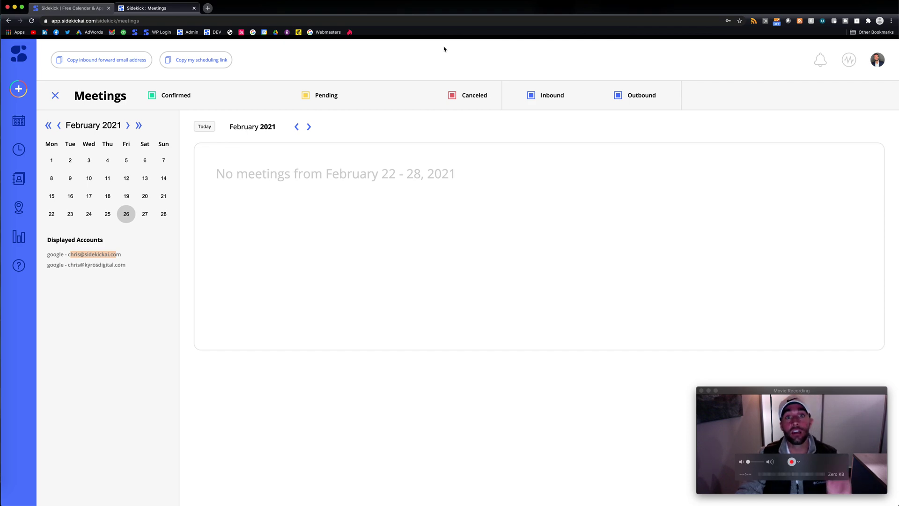
Switch to the Sidekick landing page tab and scroll down to the app download footer
left_click(68, 8)
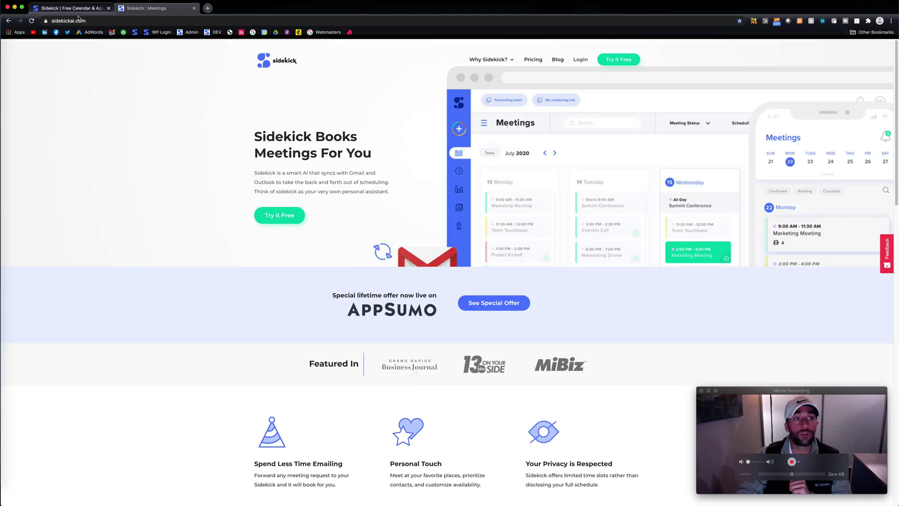
scroll(366, 99, "down", 20)
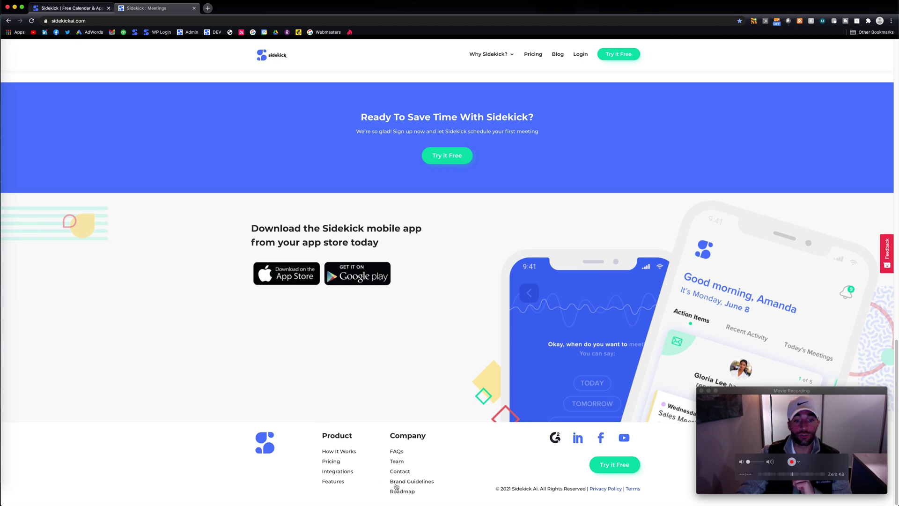